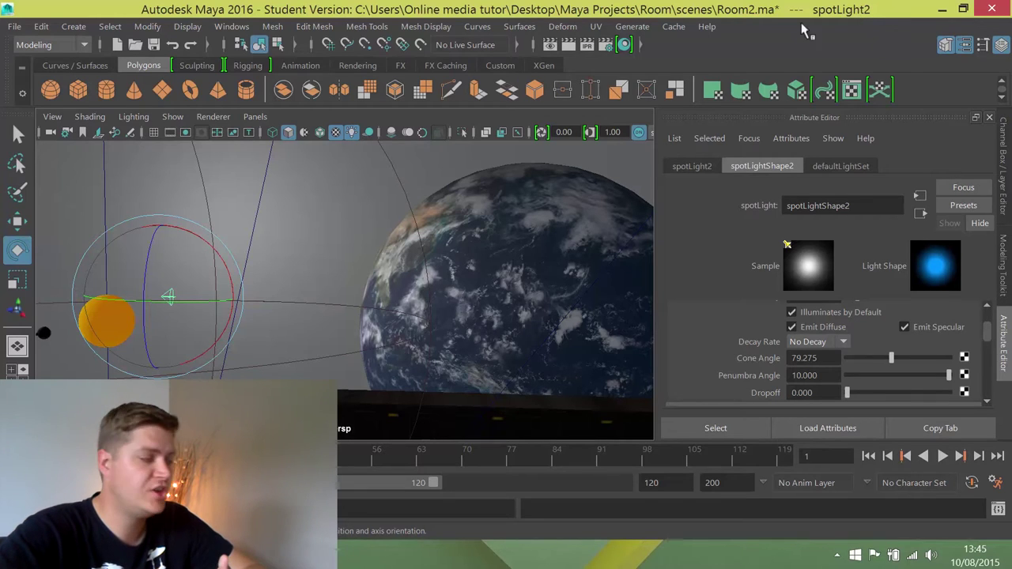
Step: Open the Hypershade, clear the node graph and select the bigPlanetM material
left_click(624, 44)
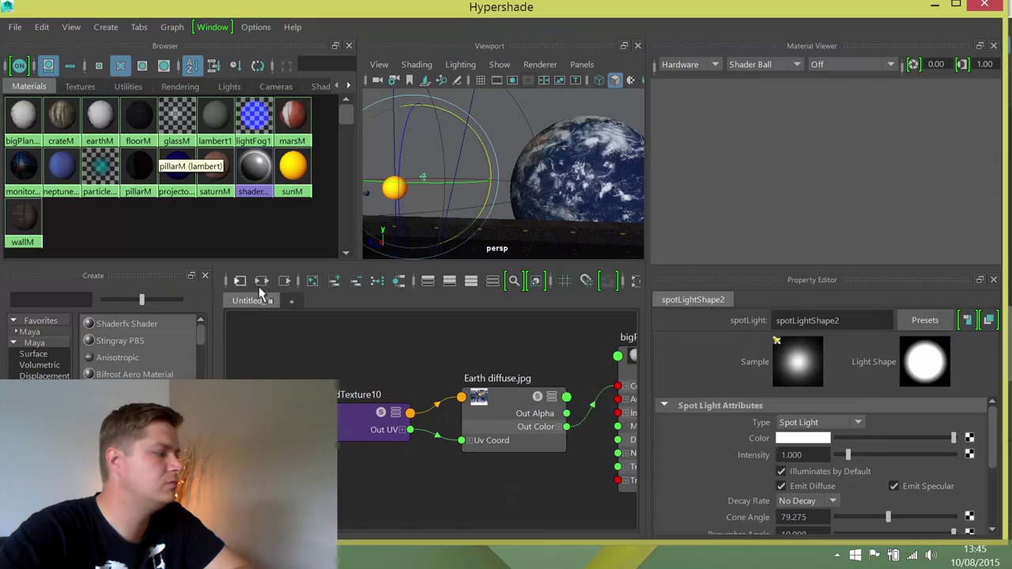
left_click(312, 281)
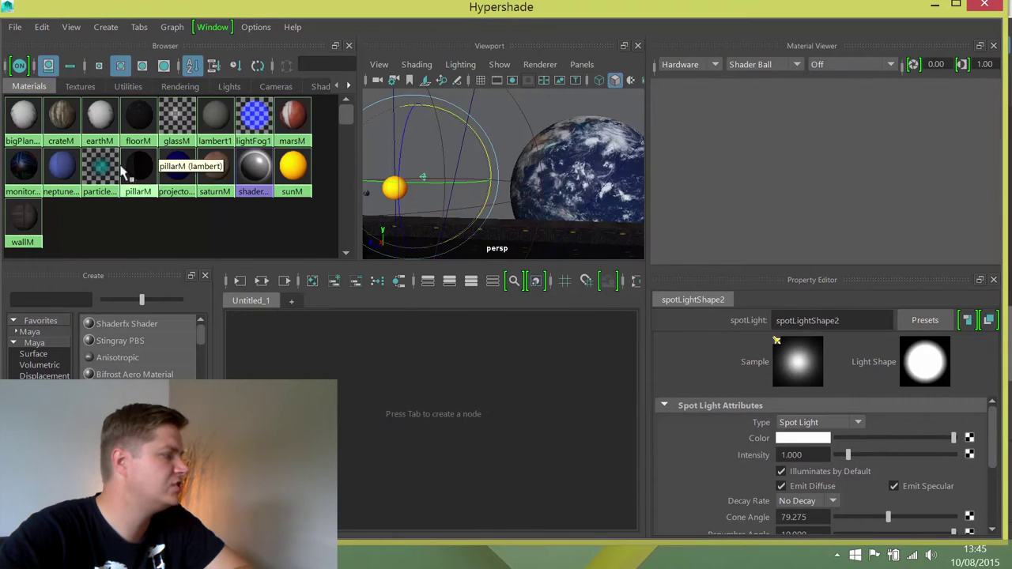
left_click(24, 120)
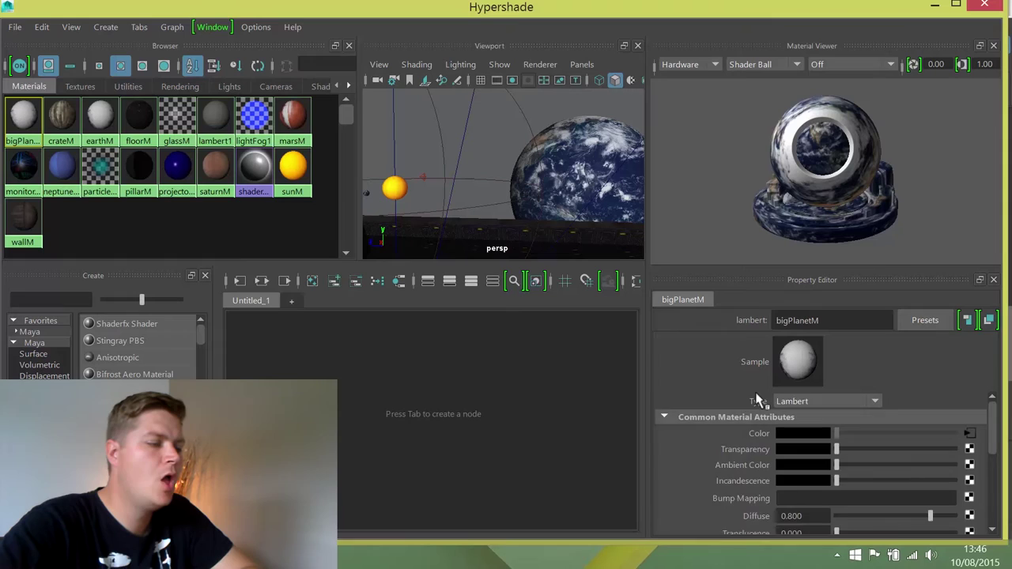
Step: Set the bigPlanetM material's glow intensity to 0.5 in its special effects
scroll(755, 401, "down", 5)
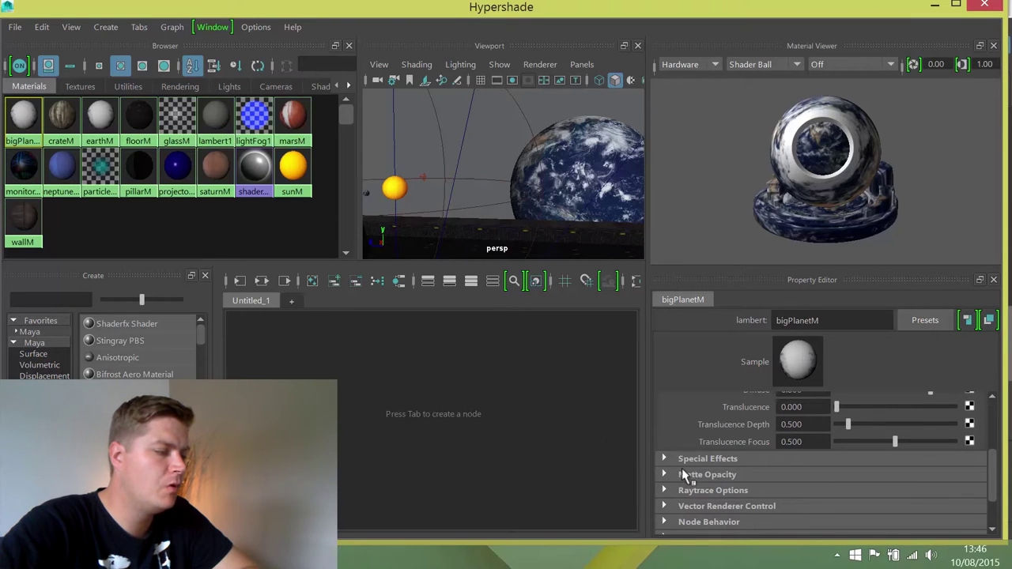
left_click(664, 459)
left_click(791, 490)
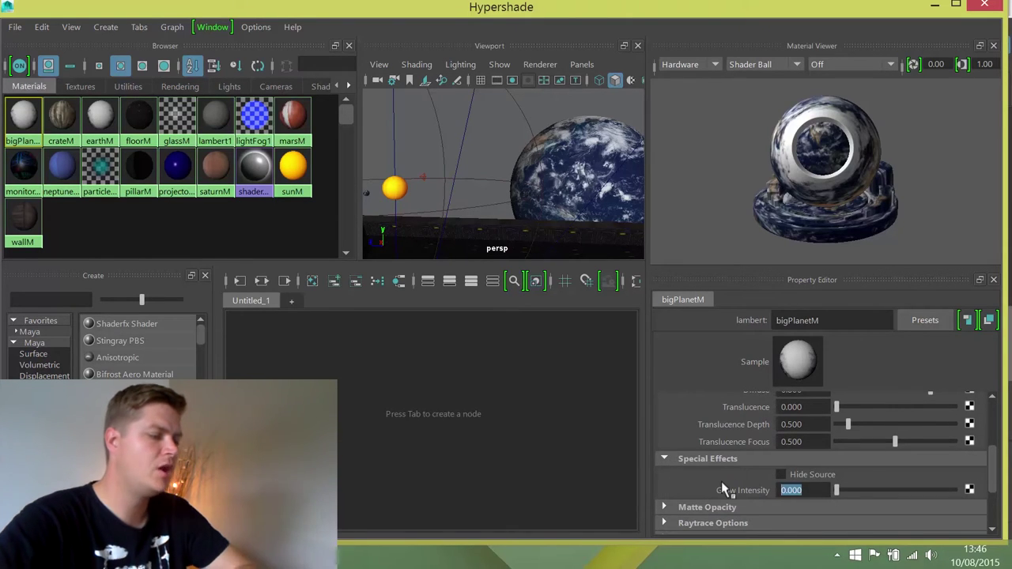
type("0.5")
key("Return")
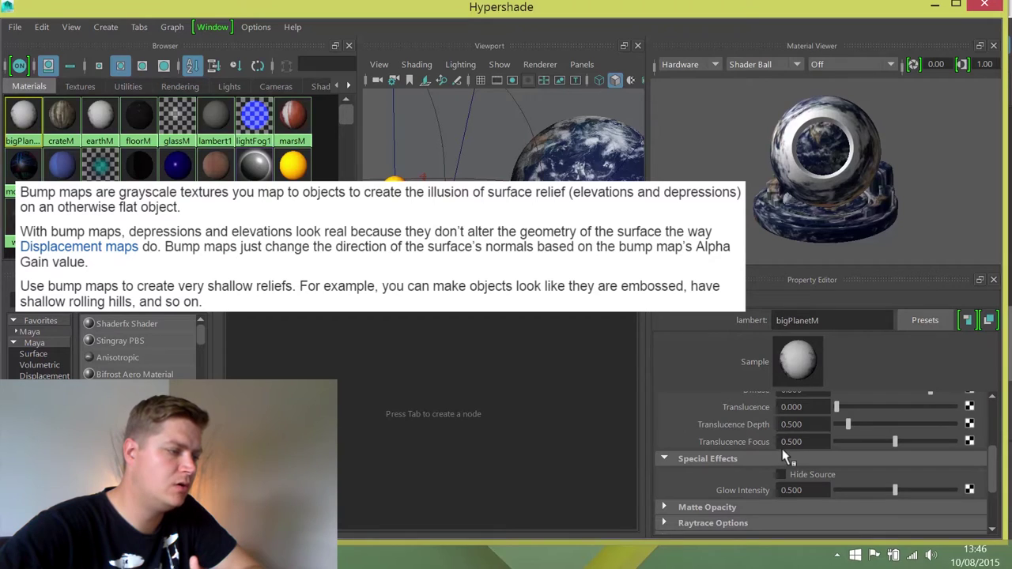
Step: Map a File texture to the bigPlanetM material's Bump Mapping and accept the student version save
scroll(783, 456, "up", 5)
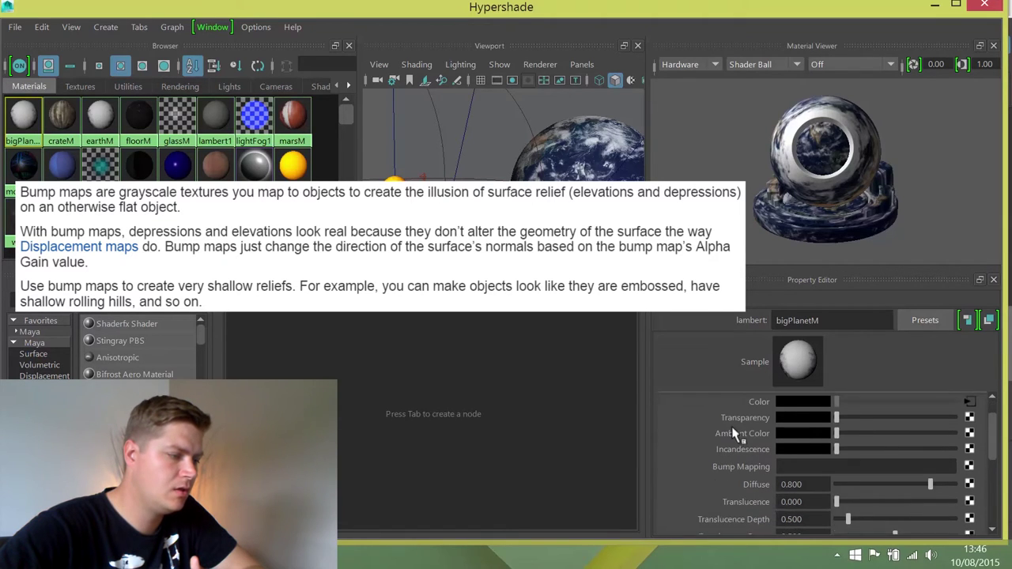
scroll(732, 433, "up", 2)
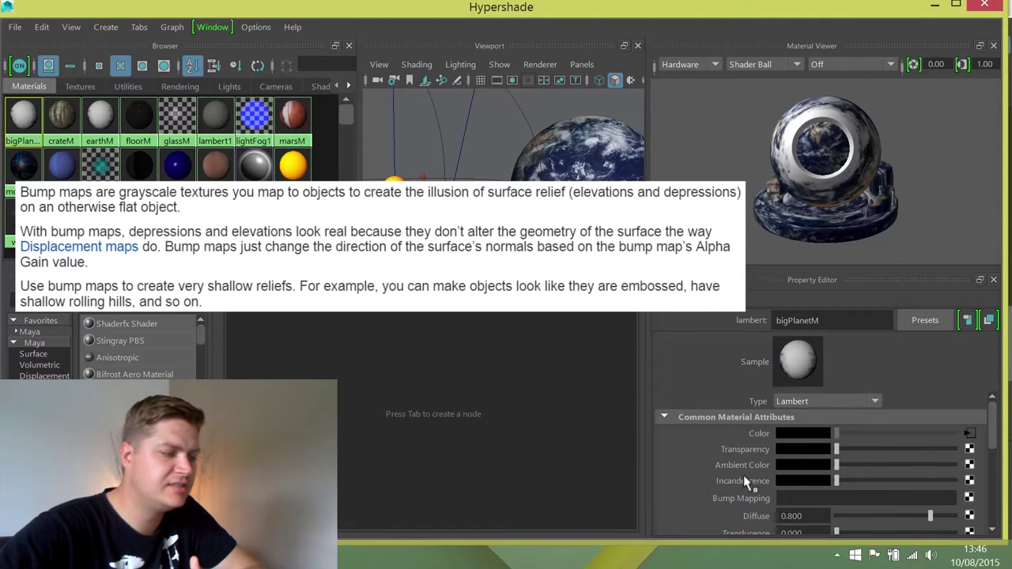
left_click(970, 500)
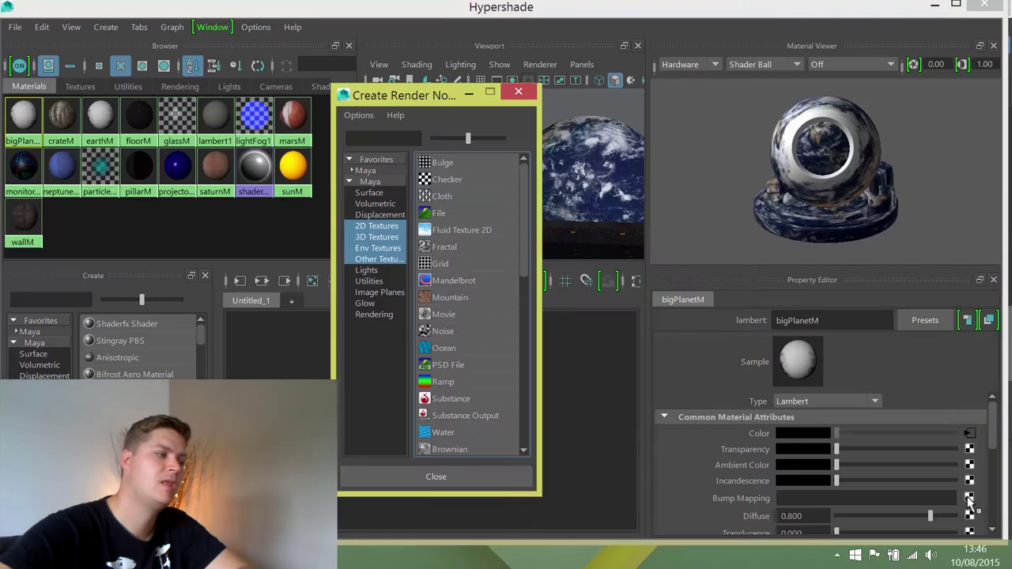
left_click(453, 214)
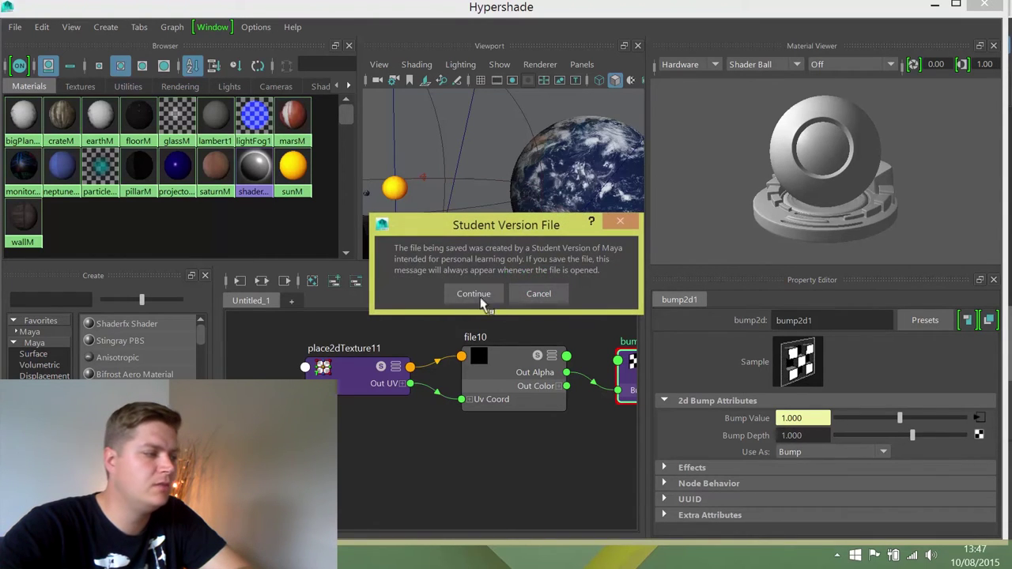
left_click(470, 292)
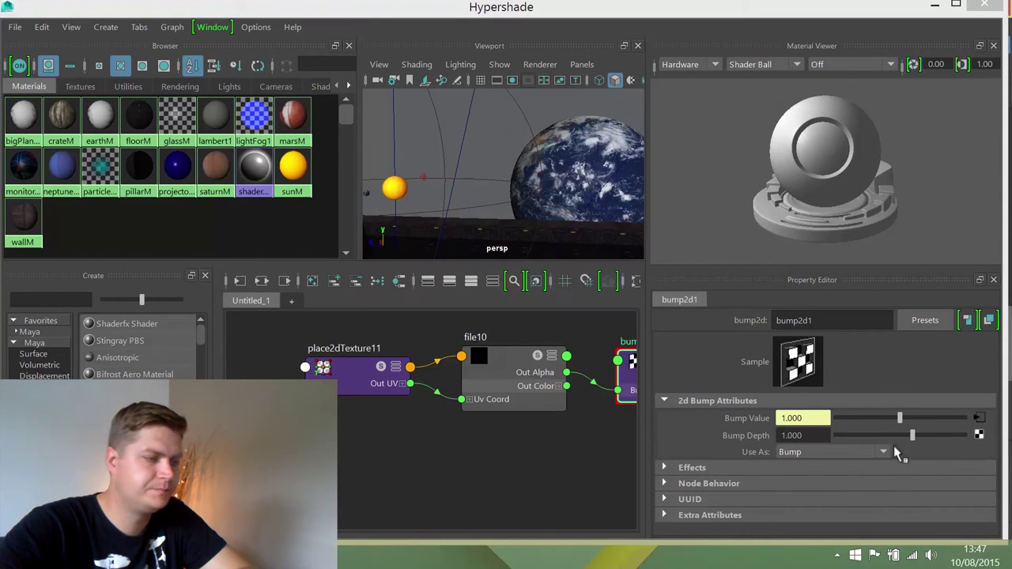
Step: Load Earth bump.jpg from the project's sourceimages folder as the bump's file texture image
left_click(979, 419)
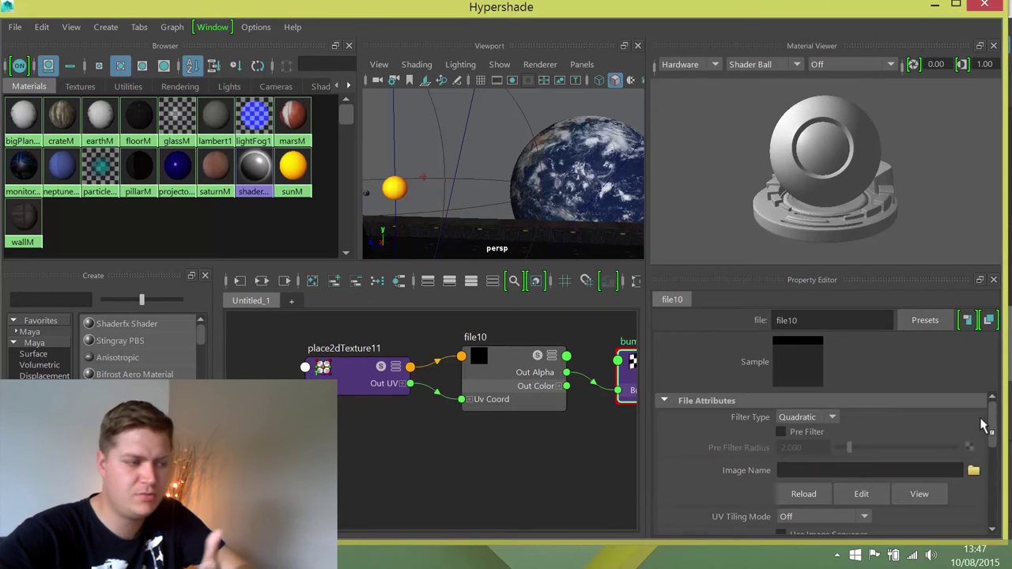
left_click(974, 471)
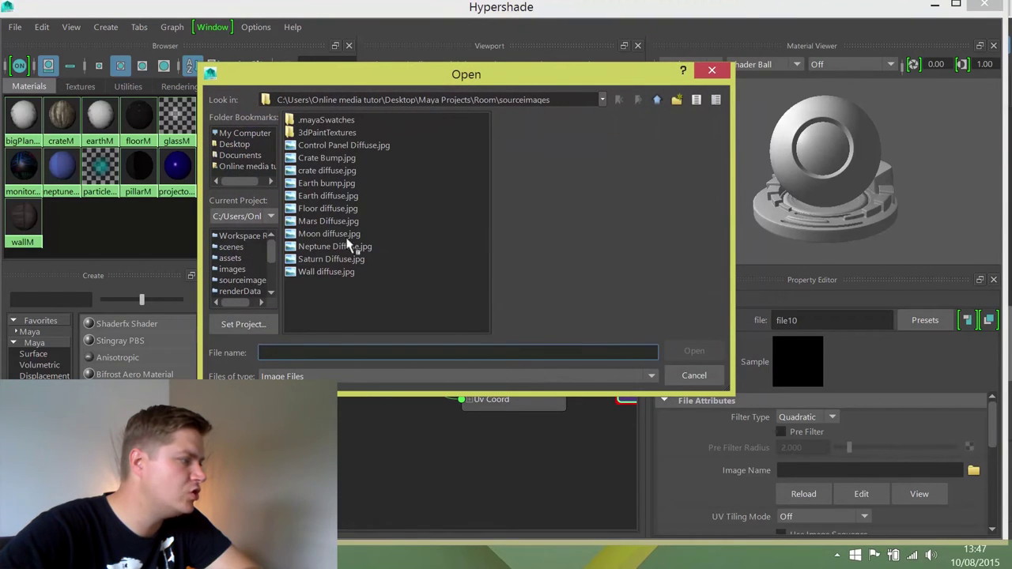
left_click(329, 185)
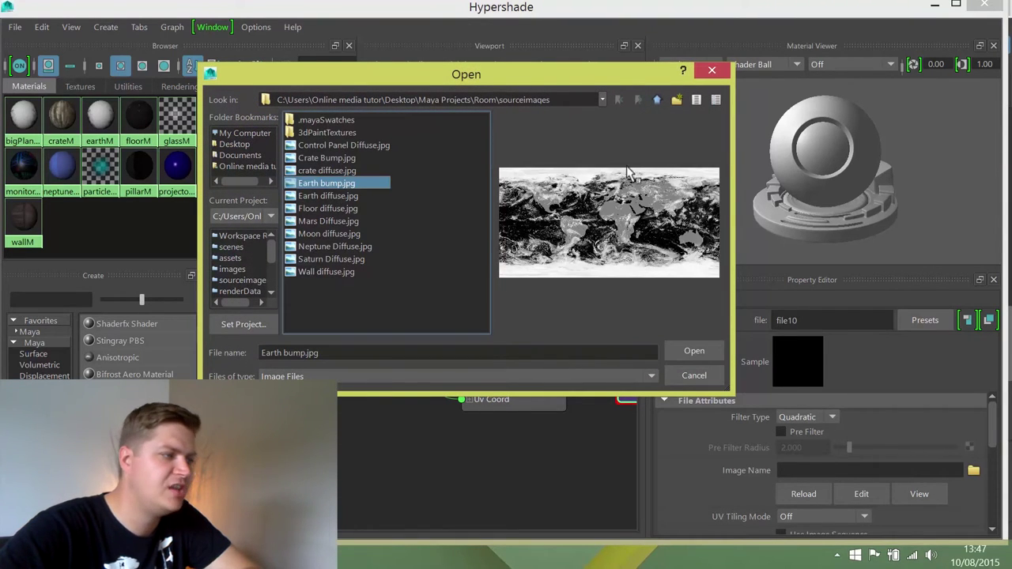
left_click(692, 351)
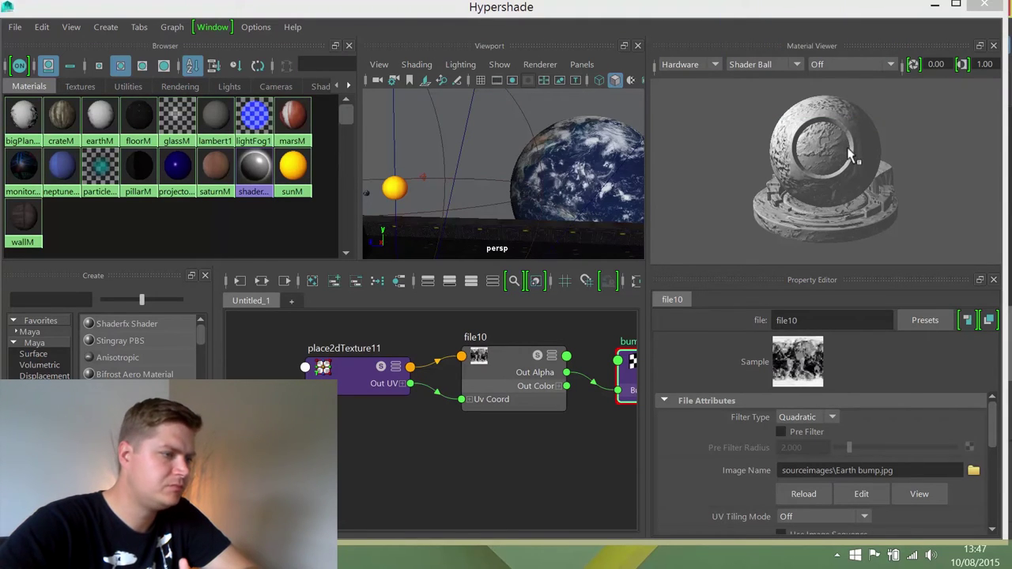
scroll(892, 417, "down", 2)
scroll(890, 419, "up", 2)
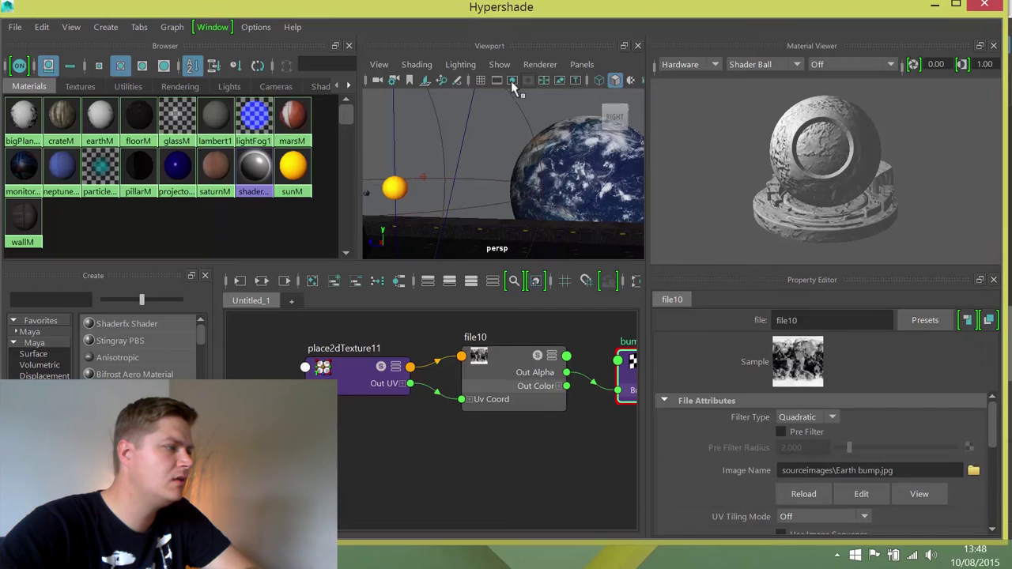
Step: Switch the Hypershade viewport's renderer to Viewport 2.0 and inspect the bump relief on the planet
left_click(541, 66)
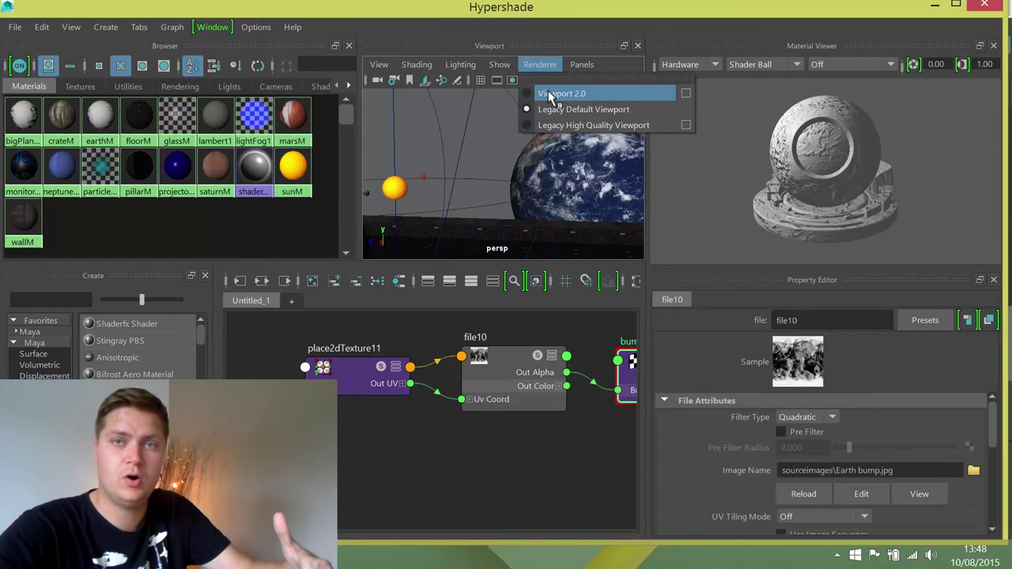
left_click(551, 95)
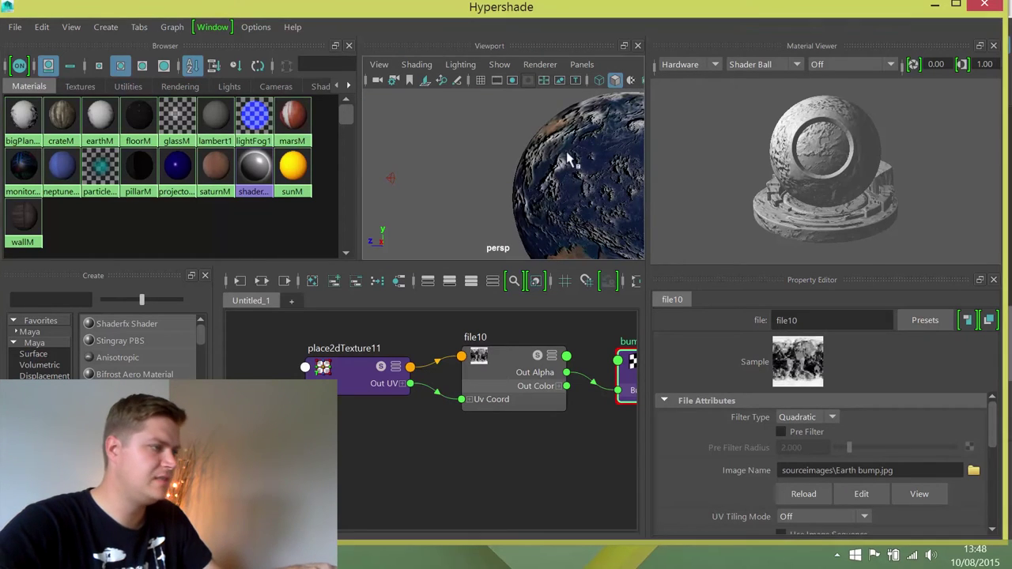
left_click_drag(551, 149, 358, 152, "alt")
left_click_drag(507, 170, 463, 158, "alt")
left_click_drag(569, 155, 606, 163, "alt")
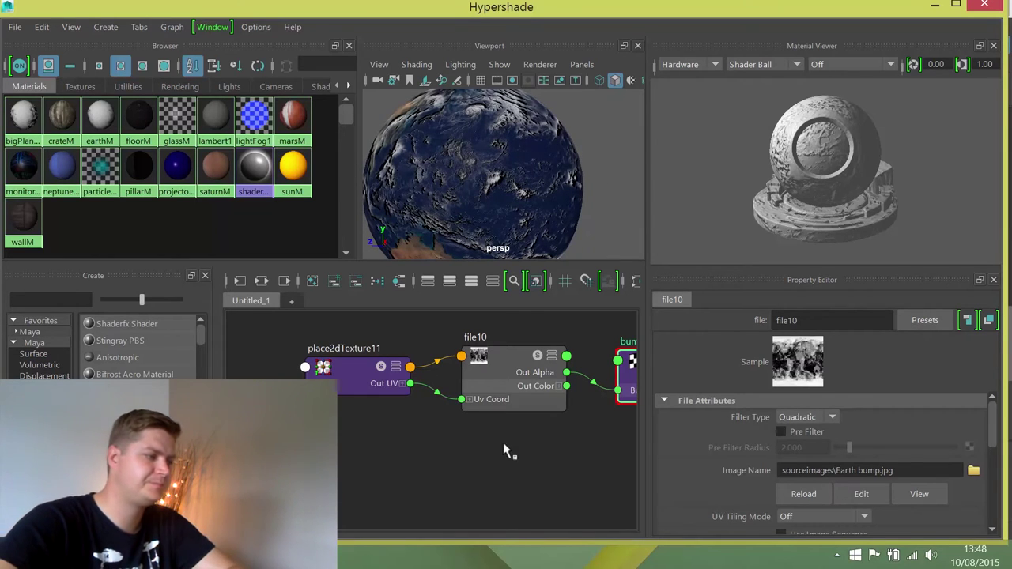
Step: Clear the node graph and graph the full shading network of the bigPlanetM material
scroll(506, 448, "down", 2)
middle_click_drag(524, 422, 445, 405, "alt")
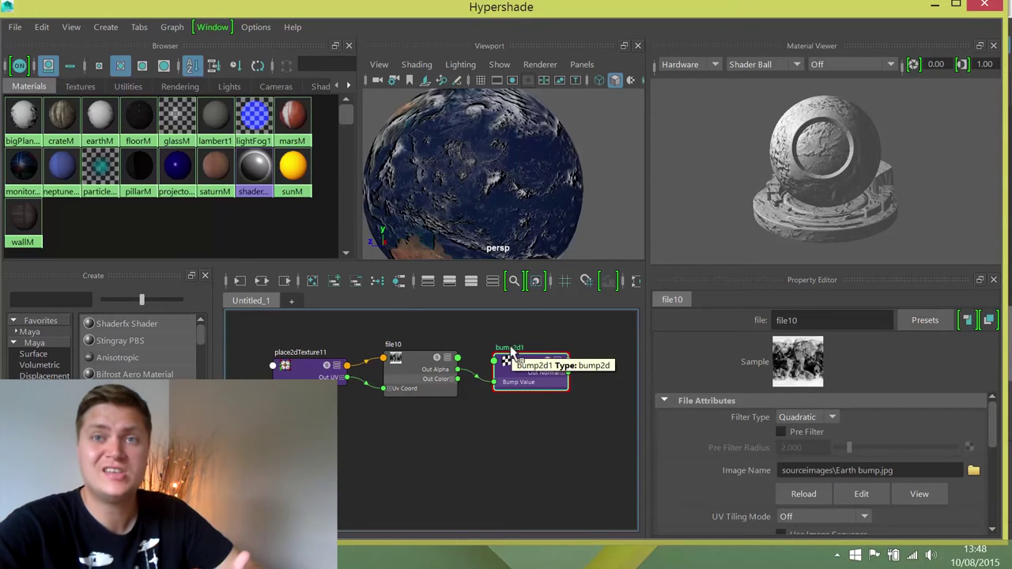
left_click(313, 281)
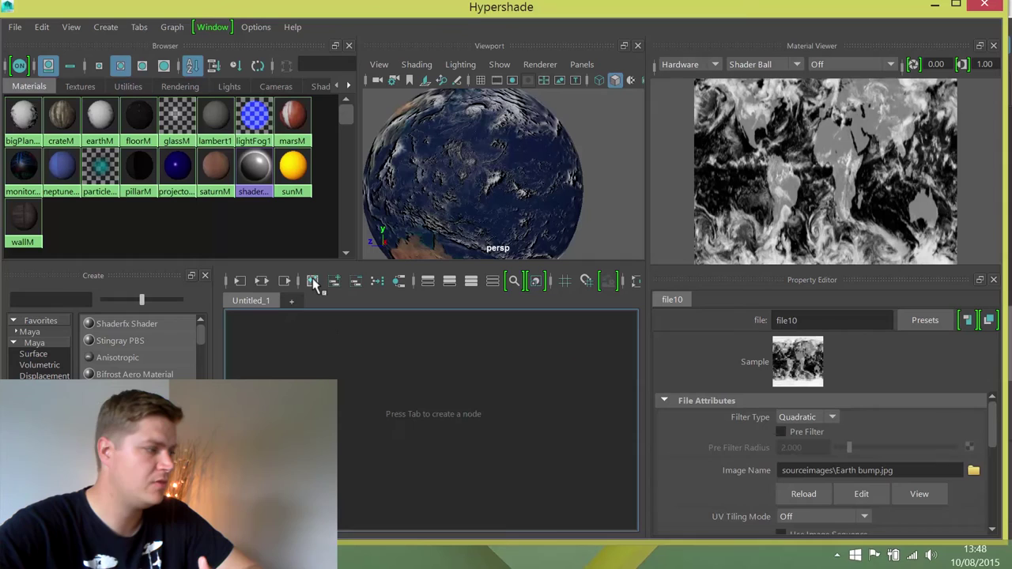
left_click(19, 119)
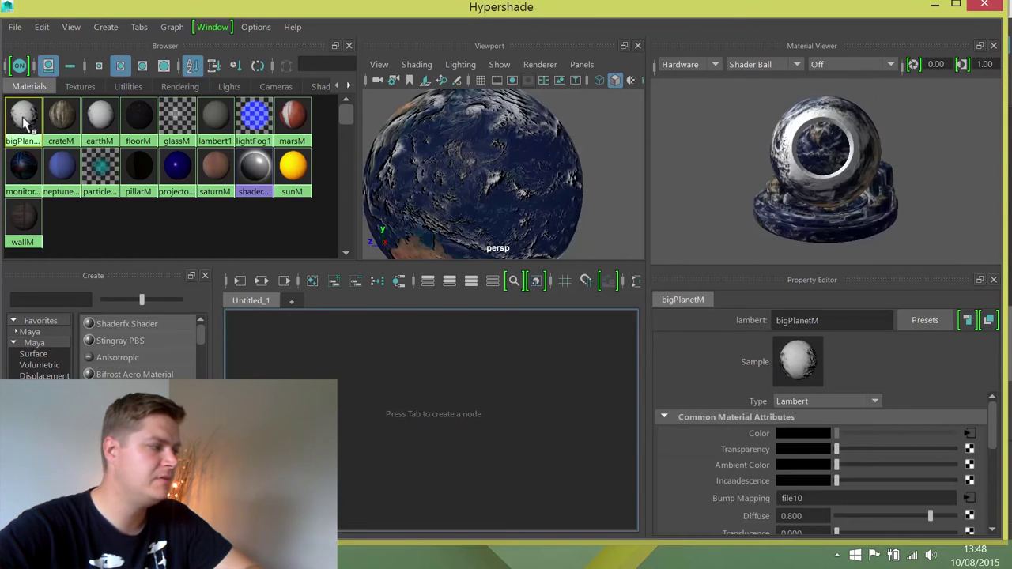
mouse_move(138, 119)
right_mouse_down()
mouse_move(152, 176)
mouse_move(147, 167)
right_mouse_up()
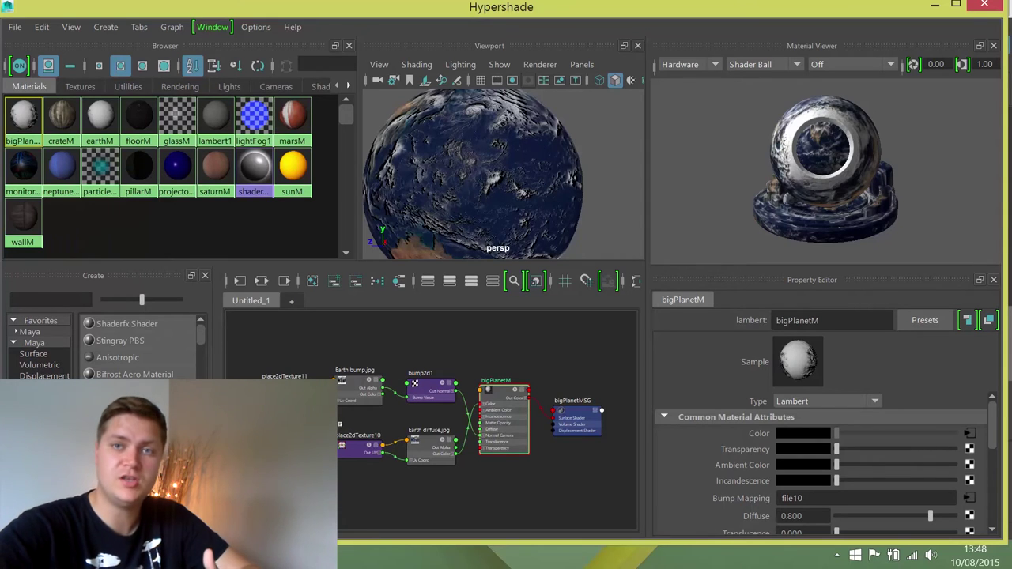
Step: Lower the bump depth of the planet's bump2d1 node to about 0.353
left_click(421, 388)
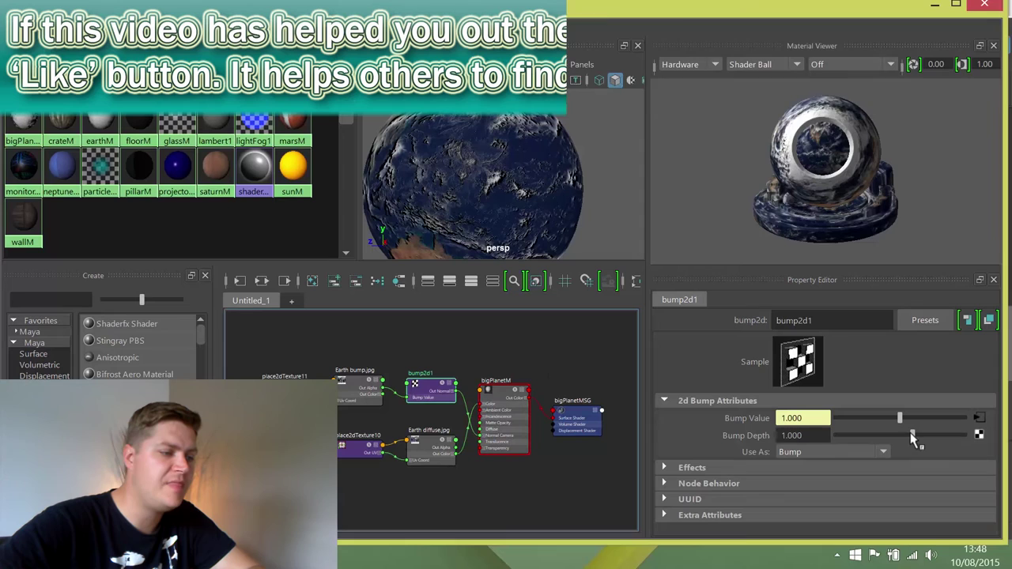
left_click_drag(913, 441, 906, 442)
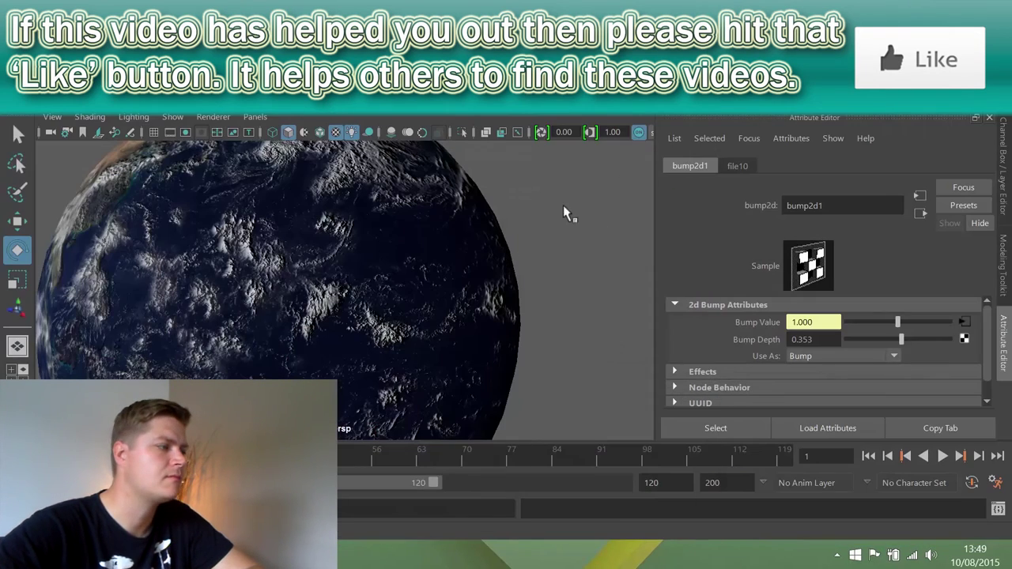
Step: Frame the planet through the room's window, render the perspective view and close the finished render
scroll(513, 248, "down", 5)
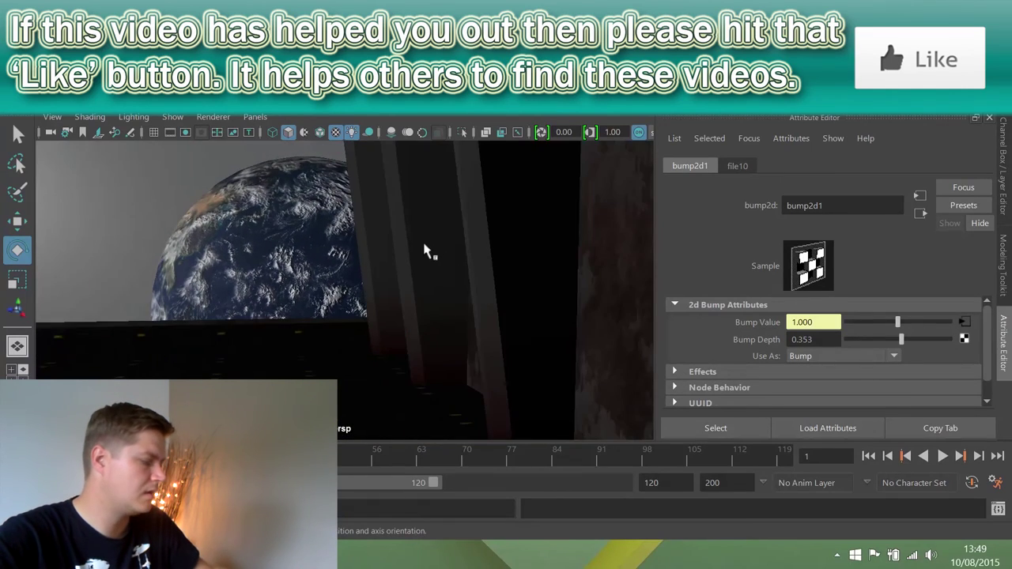
scroll(502, 266, "down", 5)
left_click_drag(598, 291, 550, 278, "alt")
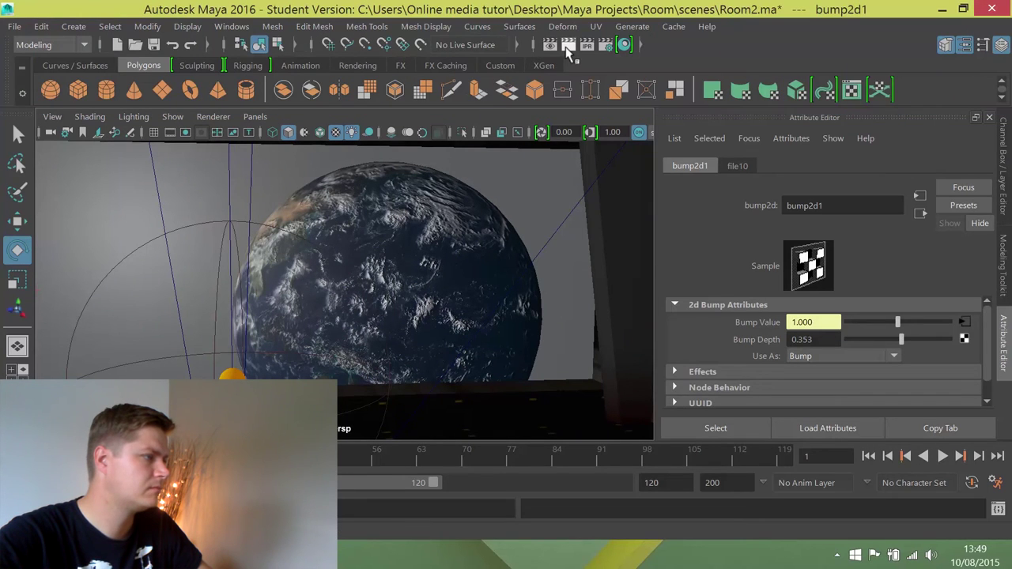
left_click(567, 46)
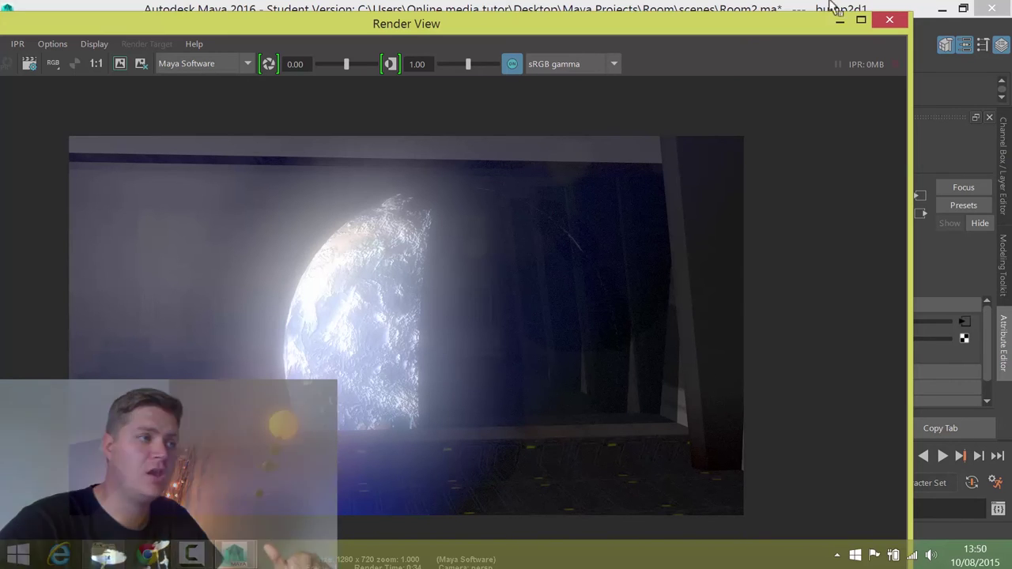
left_click(890, 19)
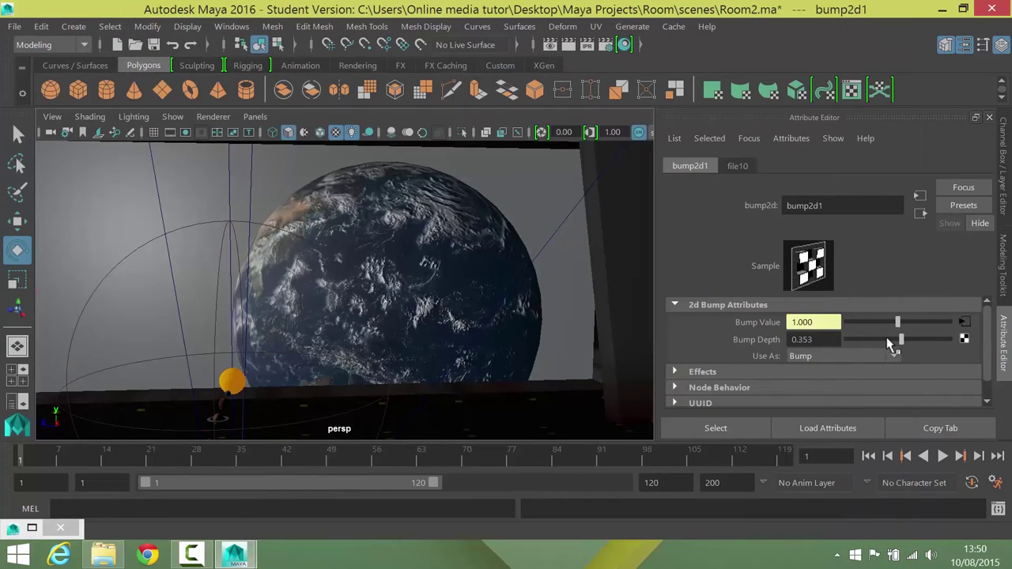
Step: Increase the planet's bump depth slightly and render the perspective view again
left_click_drag(901, 340, 907, 340)
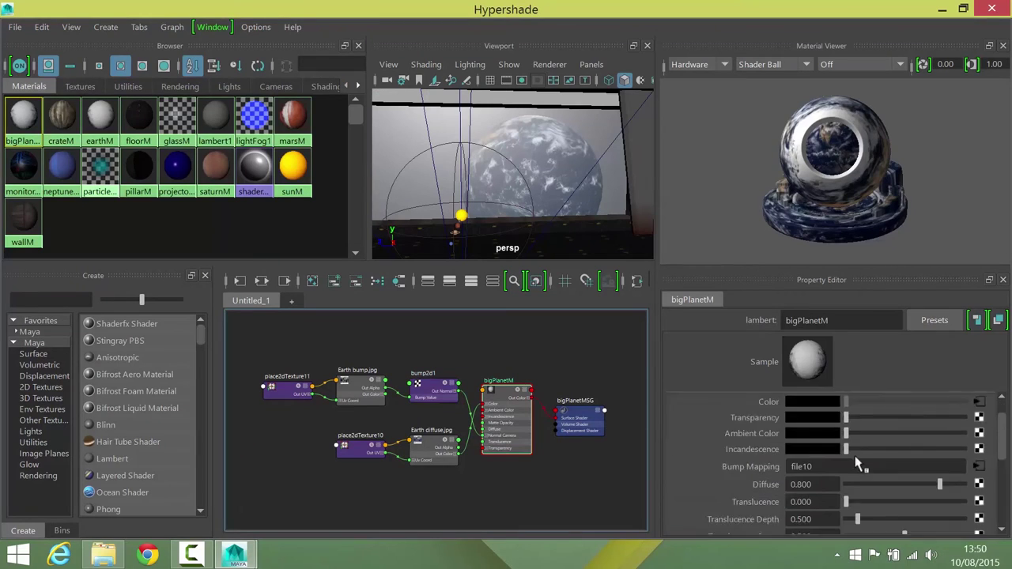
scroll(797, 475, "down", 5)
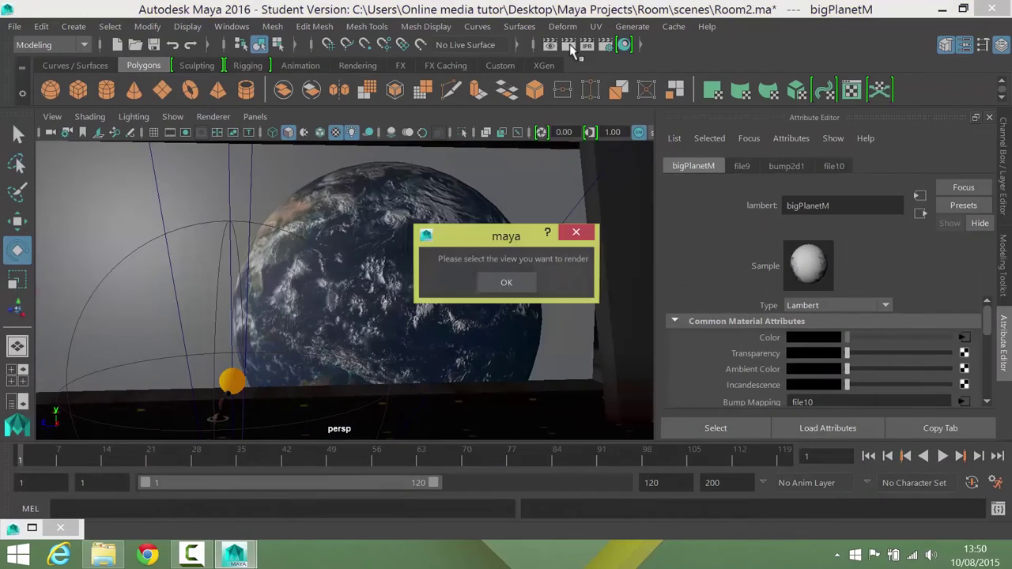
left_click(507, 283)
left_click(572, 49)
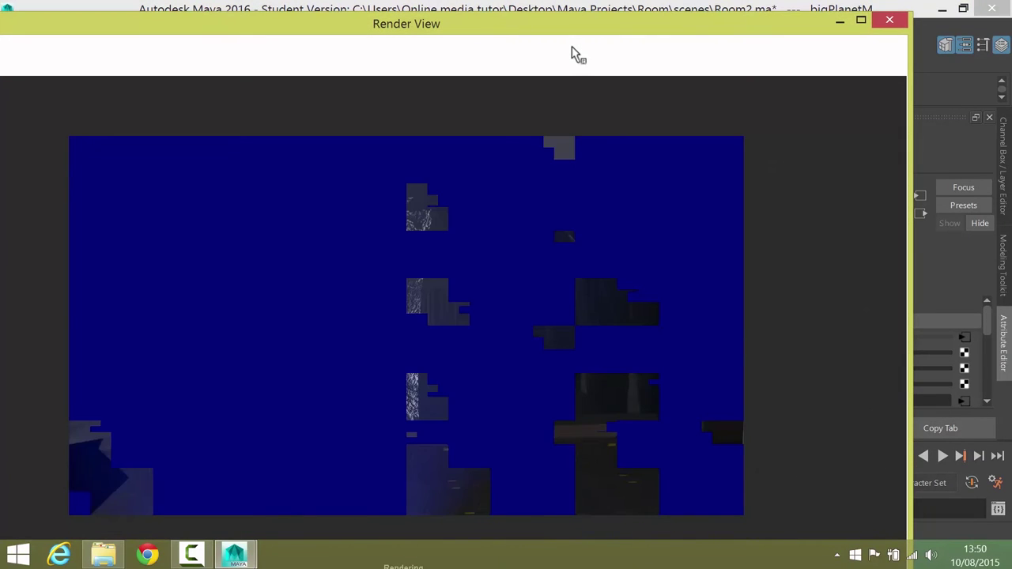